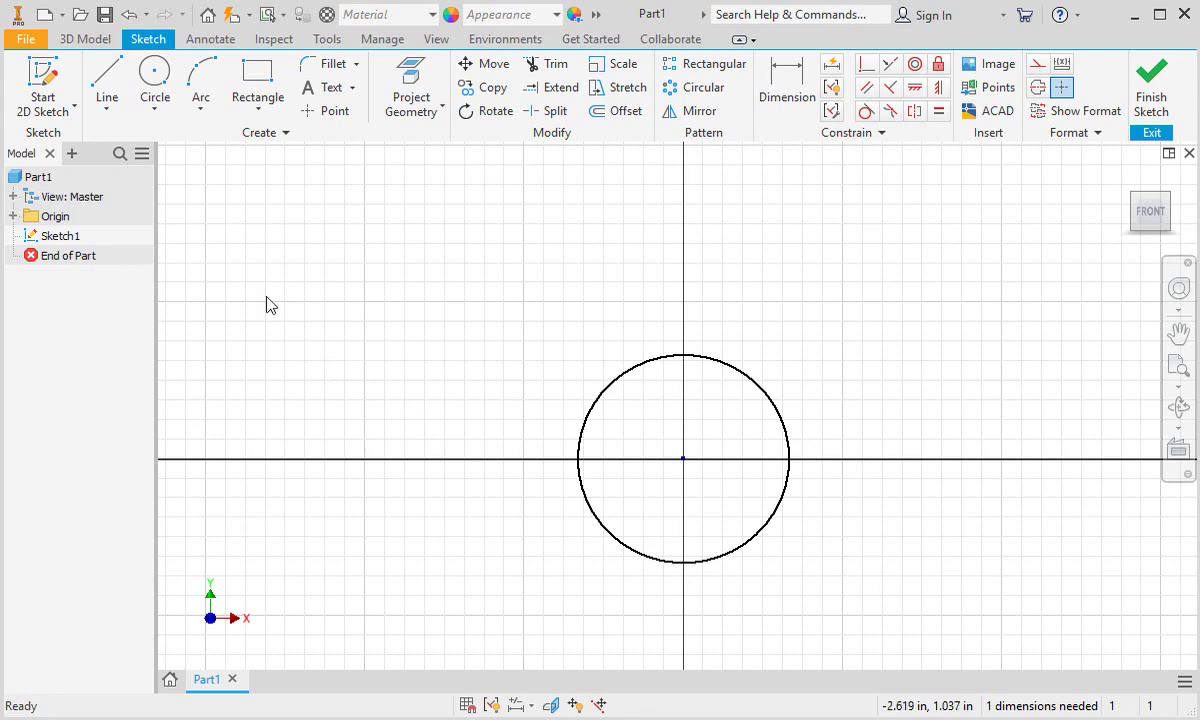
# Draw two connected lines forming a peak left of the circle, then drag the right end point lower
pyautogui.click(108, 75)
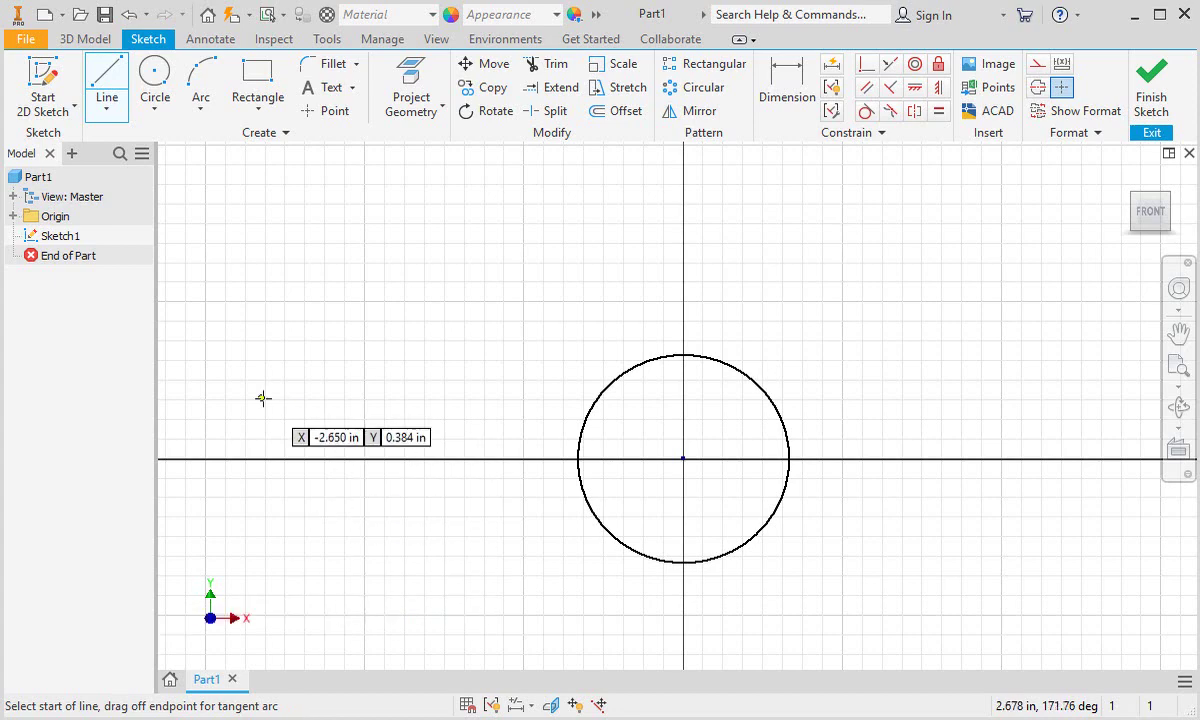
pyautogui.click(196, 385)
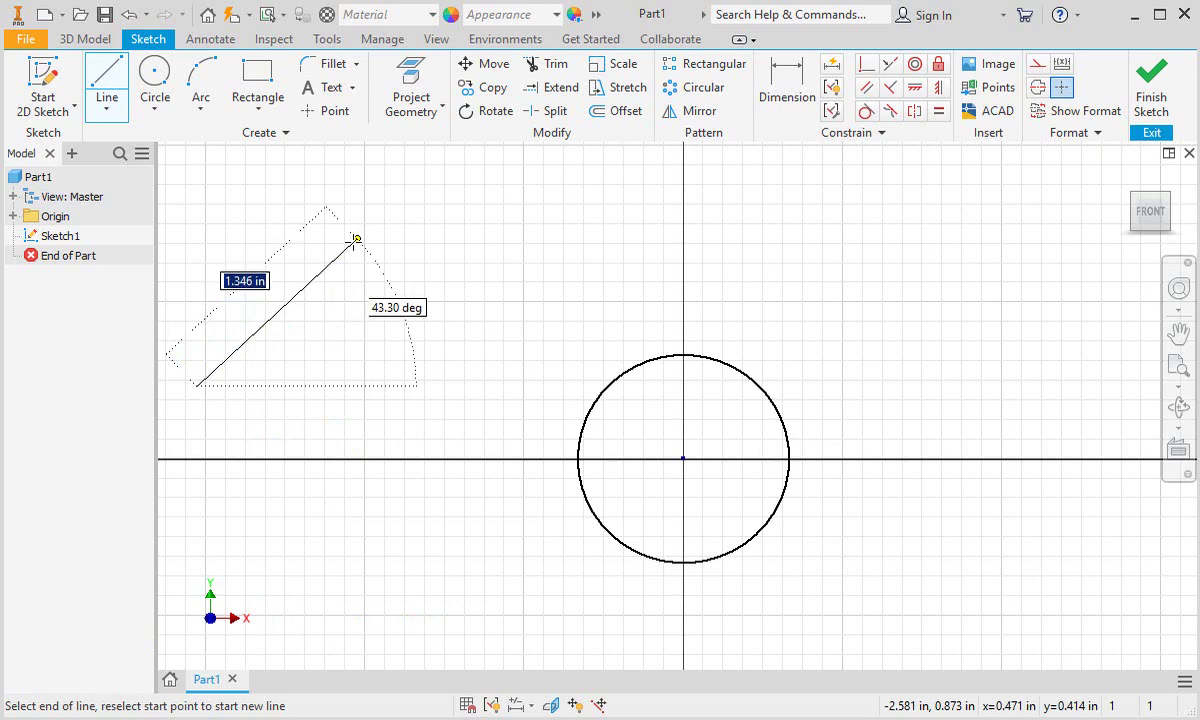
pyautogui.click(364, 220)
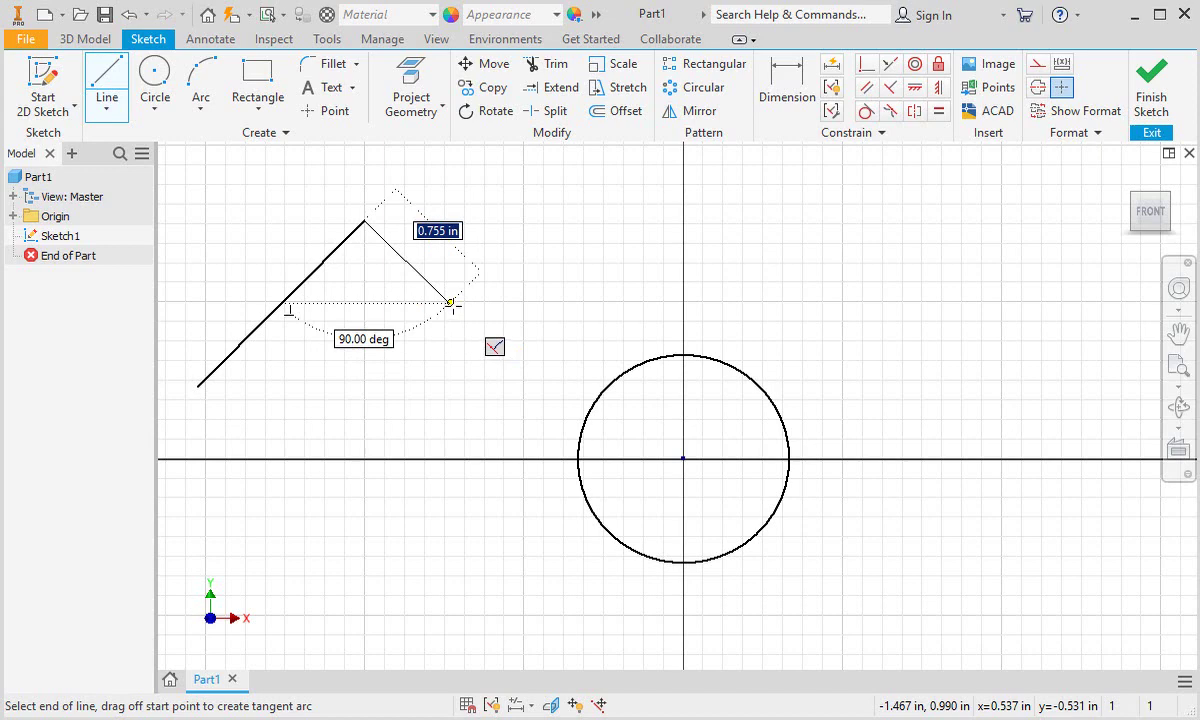
pyautogui.click(451, 303)
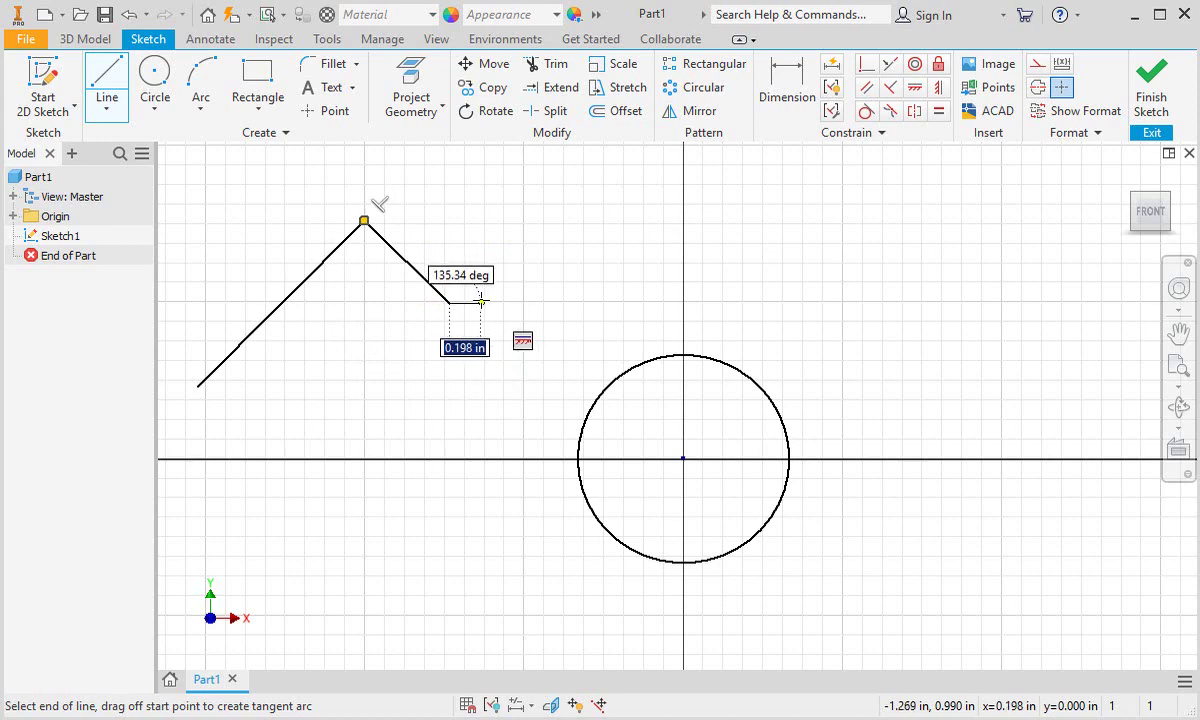
pyautogui.press('Escape')
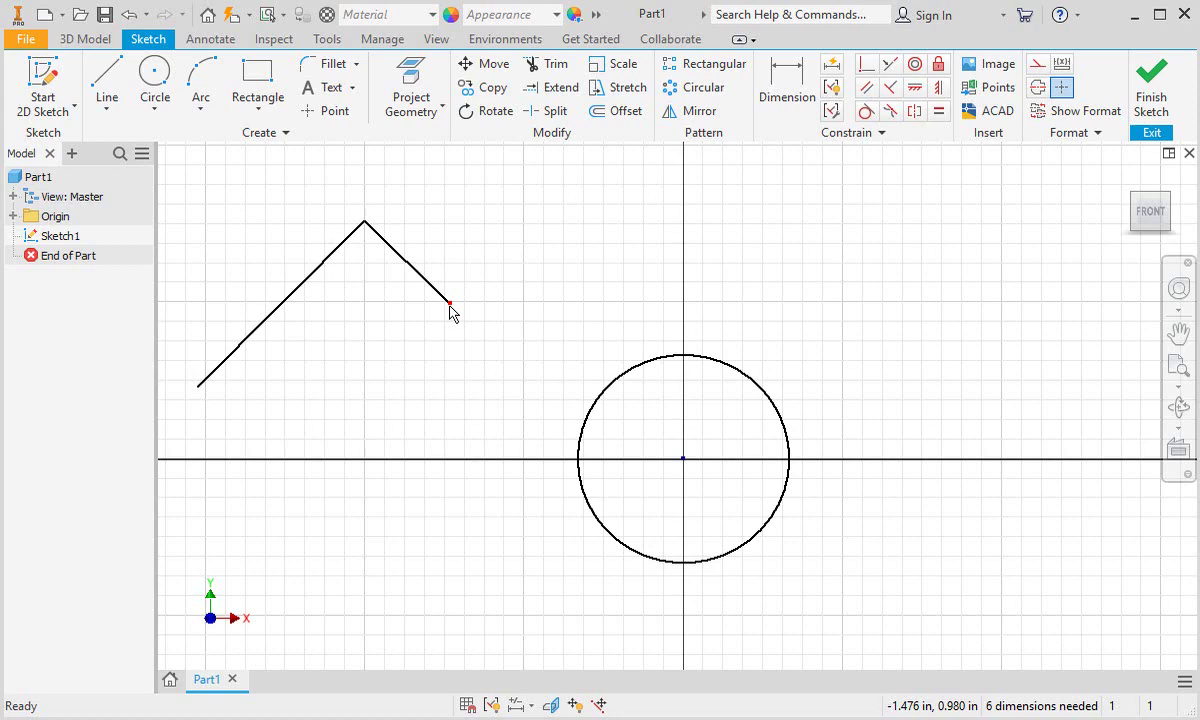
pyautogui.moveTo(450, 306); pyautogui.dragTo(411, 344)
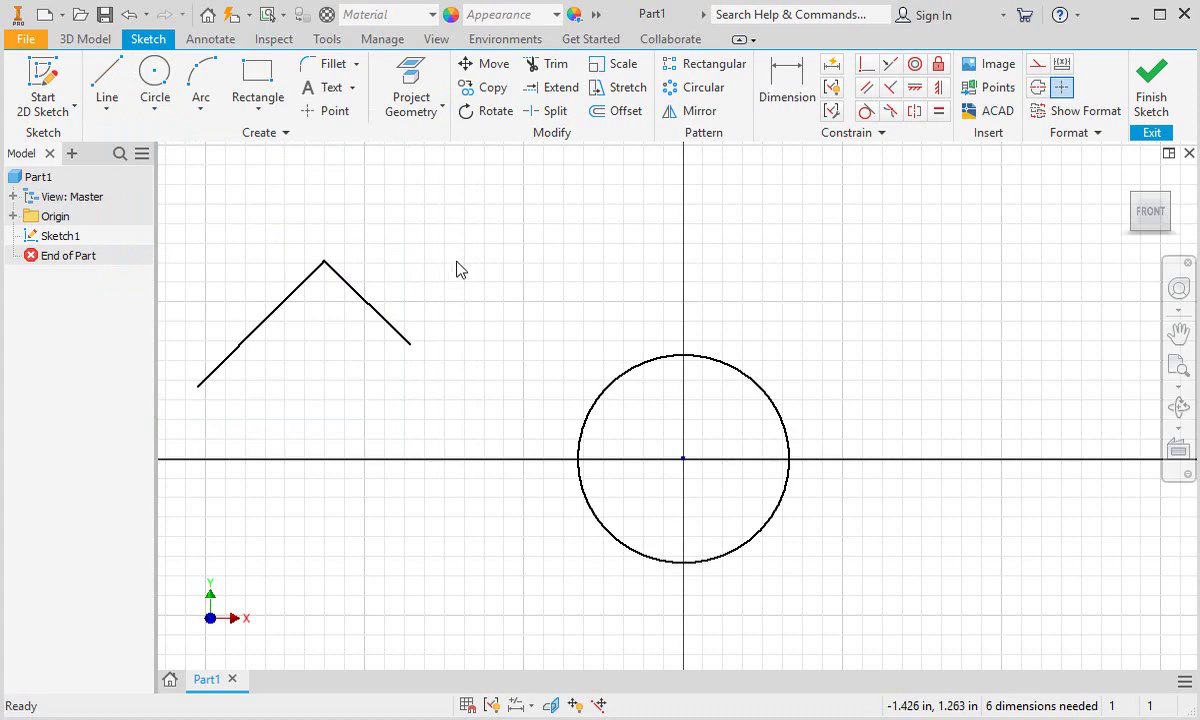
# Start a new line from the peak's end point and cancel it without adding a segment
pyautogui.press('l')
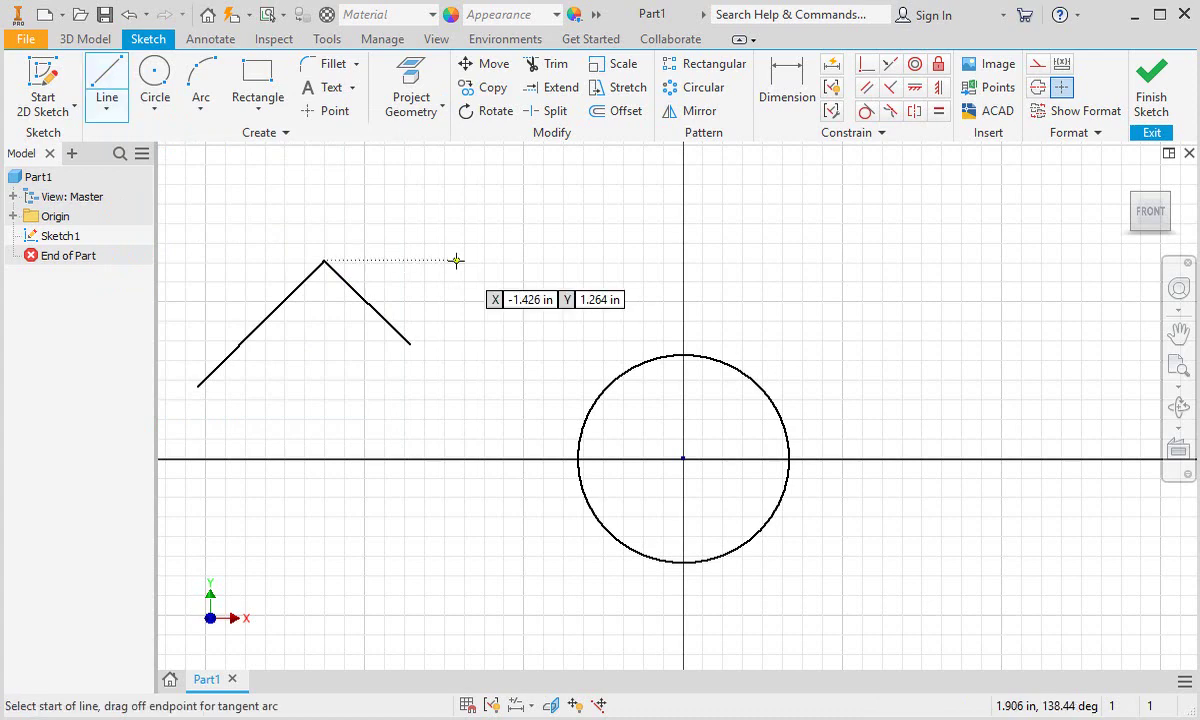
pyautogui.click(408, 343)
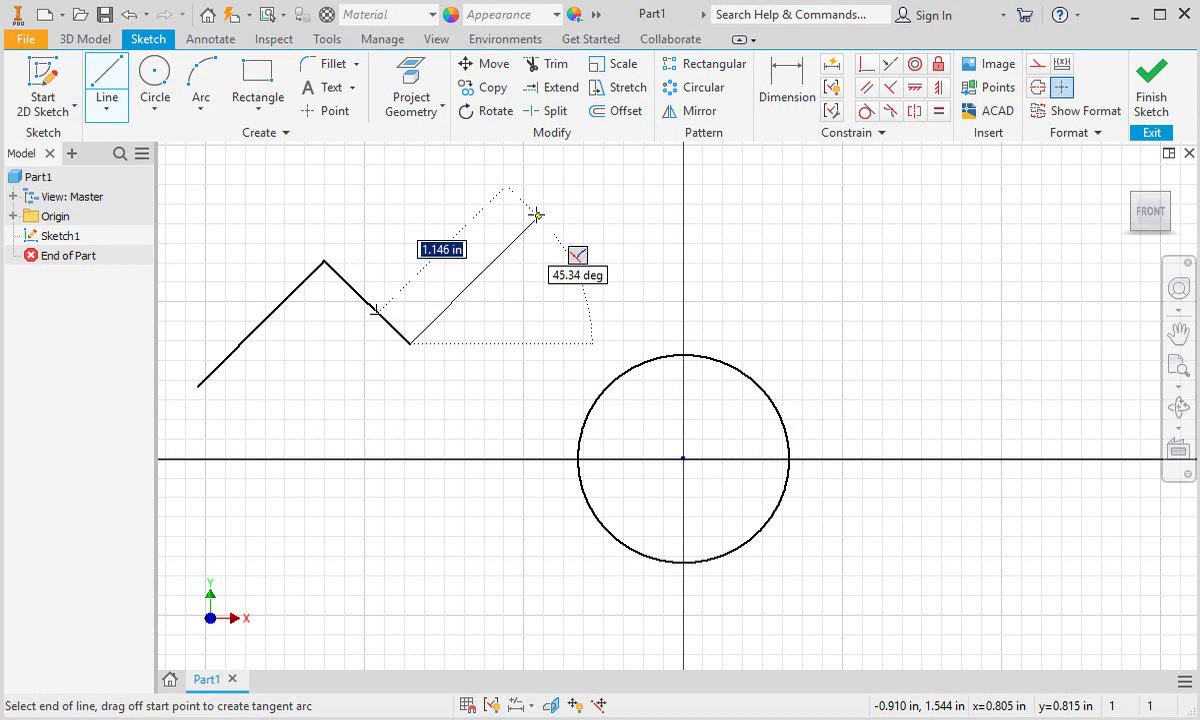
pyautogui.press('Escape')
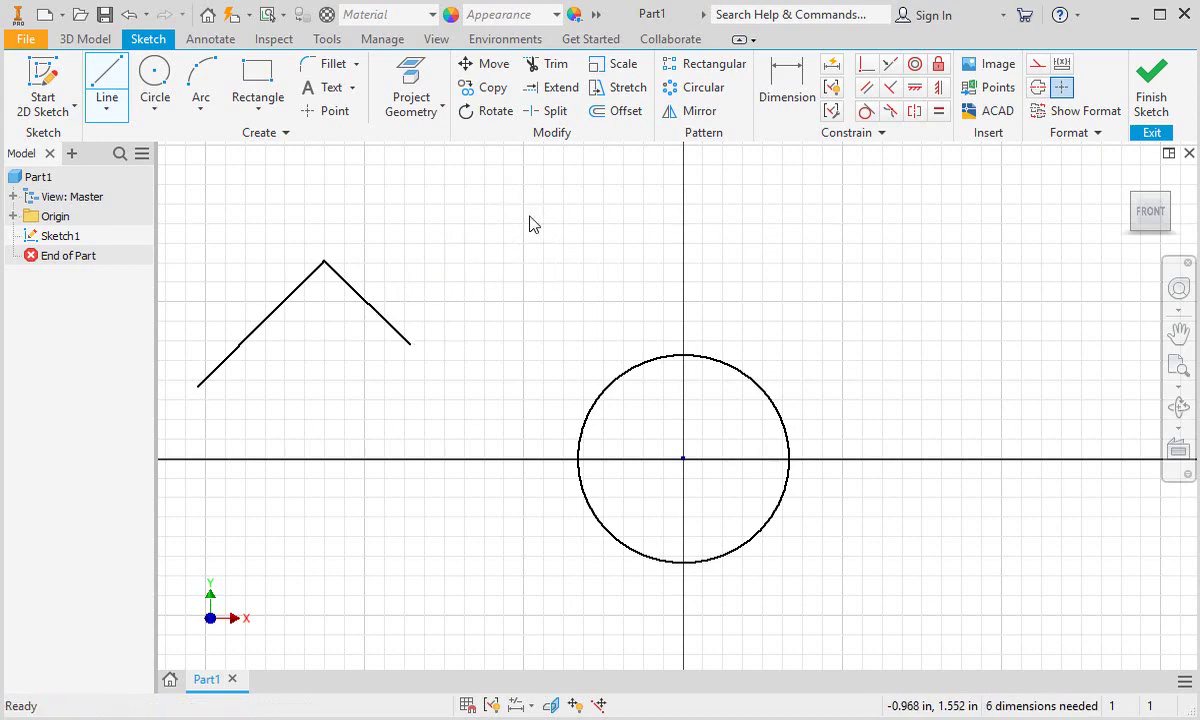
# Set the Constraint Inference Scope to All Geometry
pyautogui.click(880, 135)
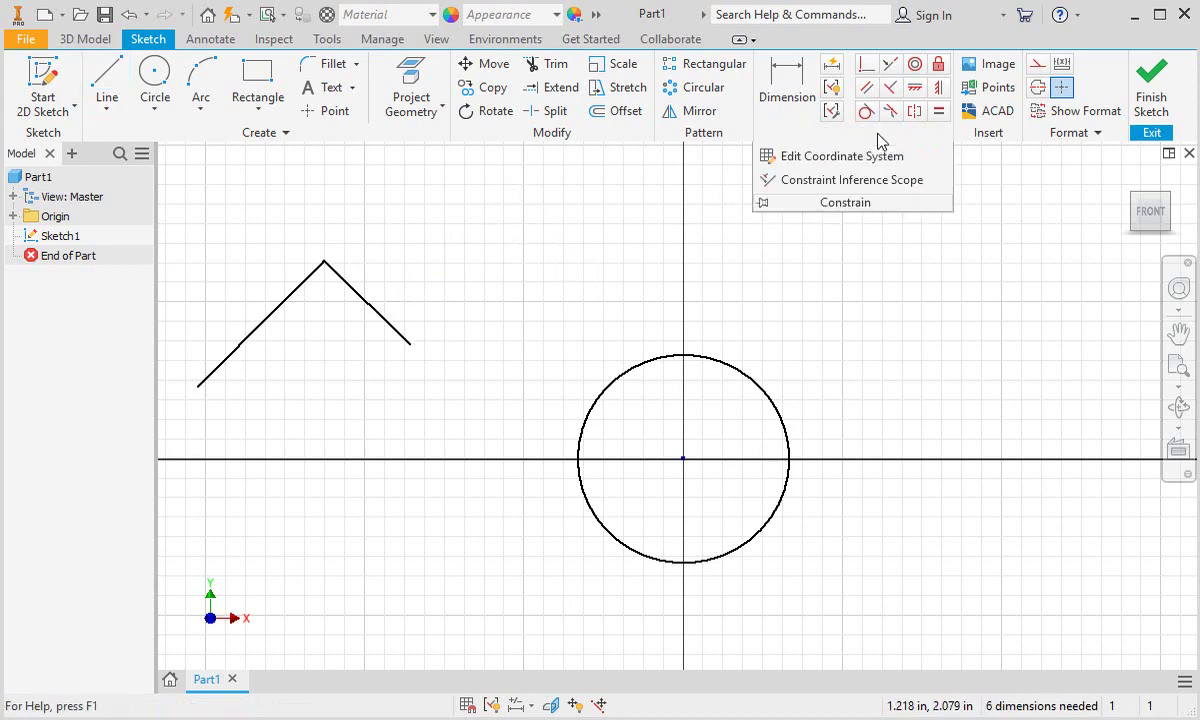
pyautogui.click(917, 189)
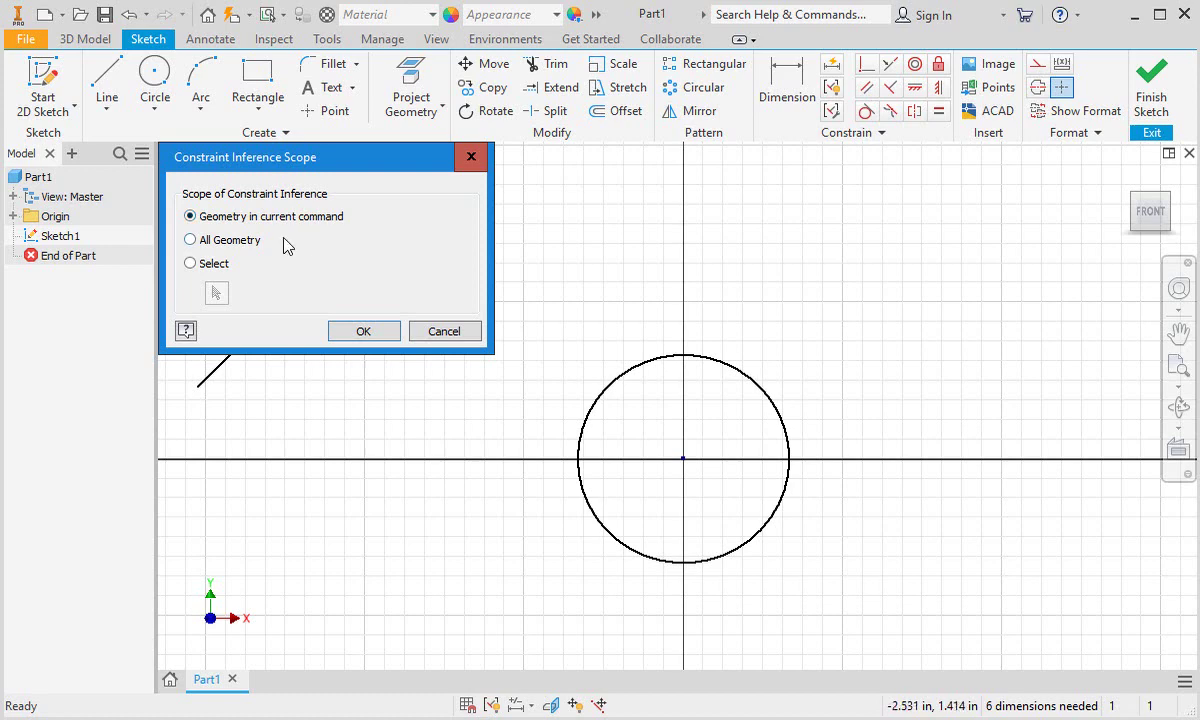
pyautogui.click(254, 249)
pyautogui.click(364, 331)
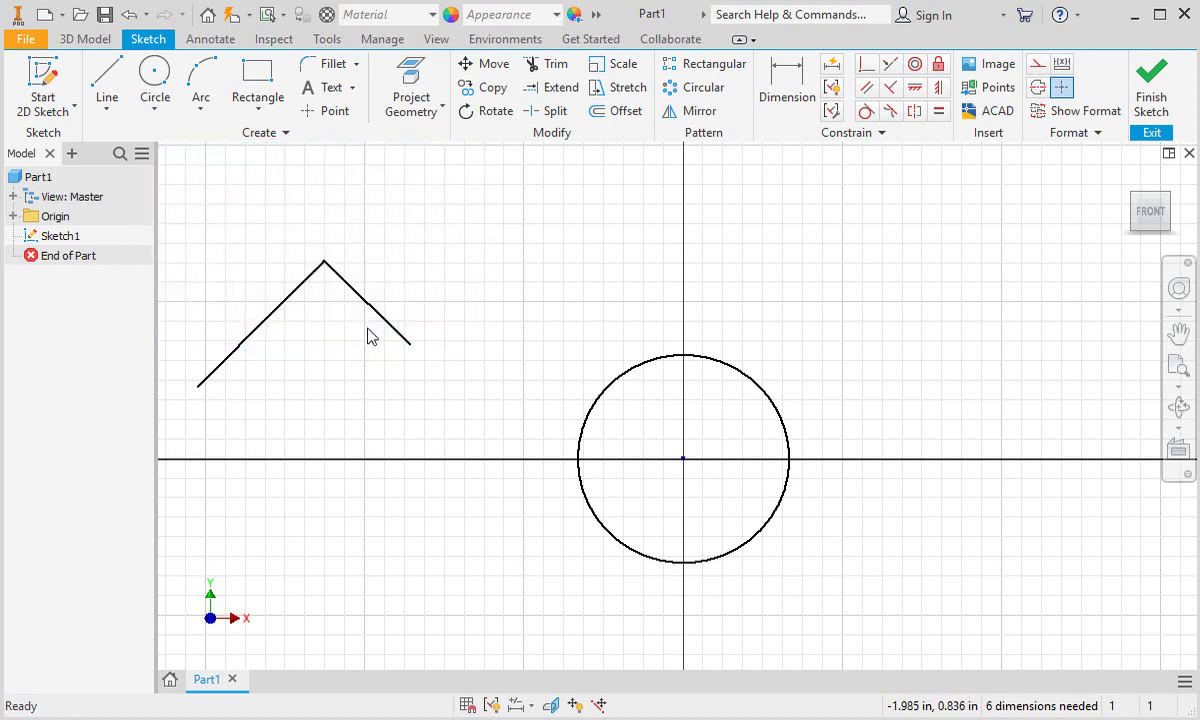
# Draw a third line rising up-right from the peak's low end, parallel to the first
pyautogui.press('l')
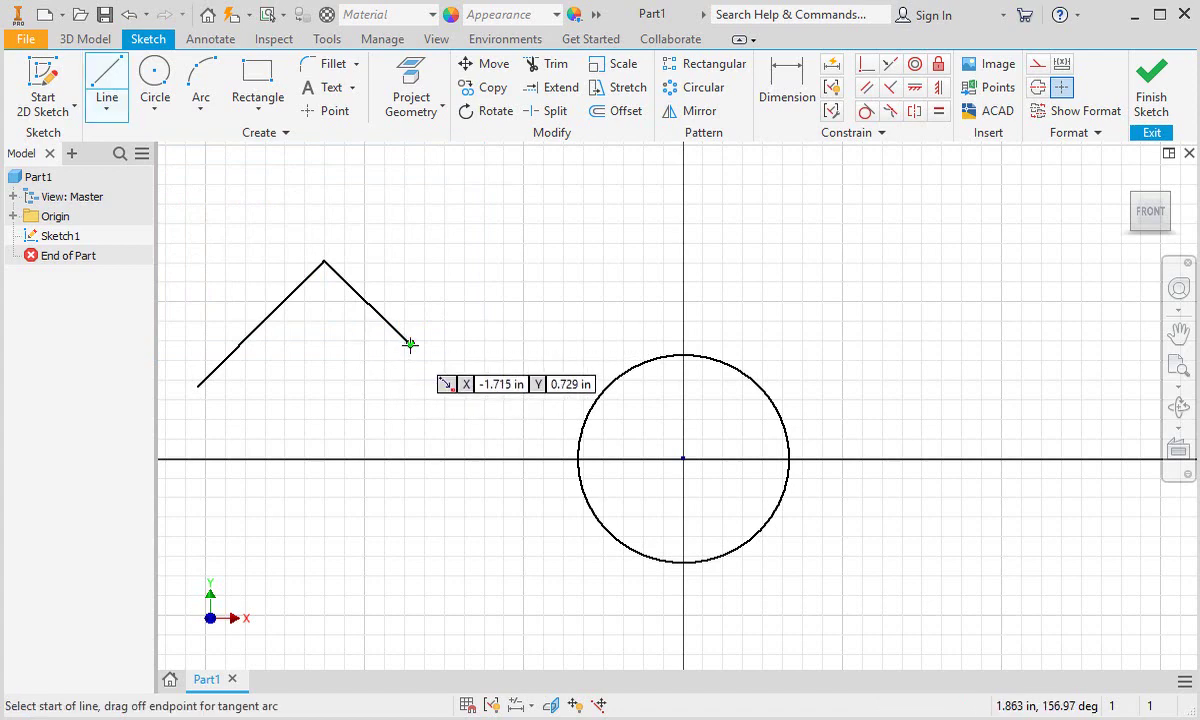
pyautogui.click(410, 344)
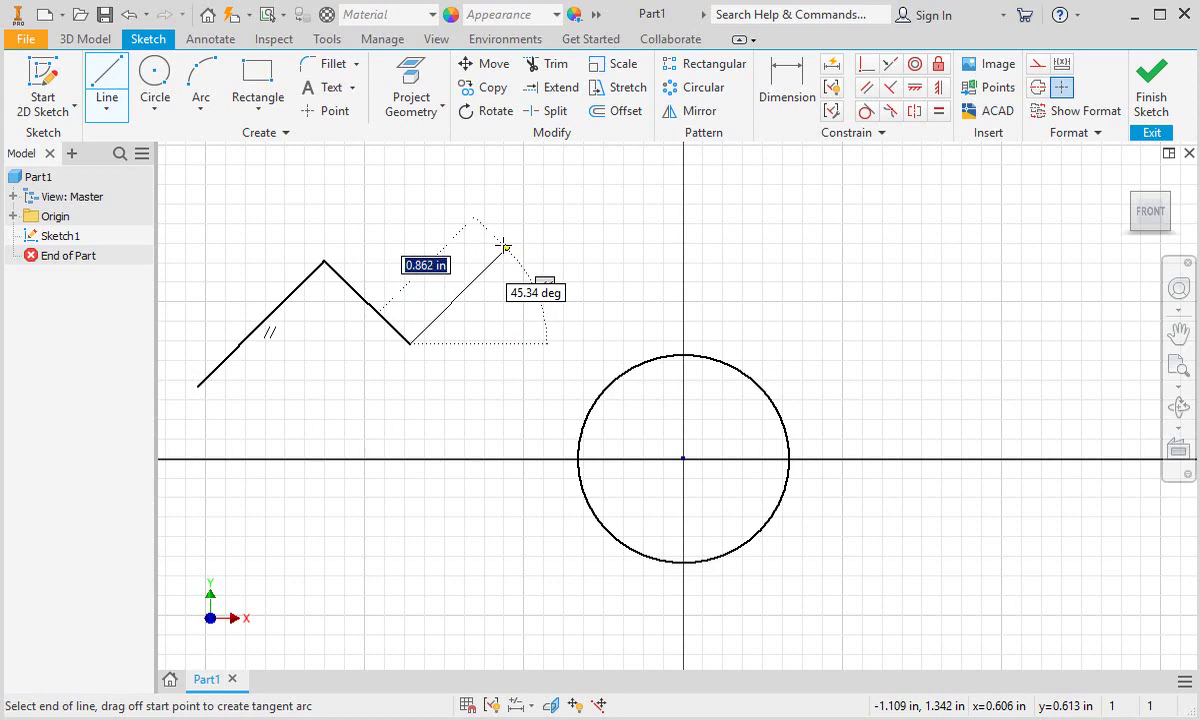
pyautogui.click(494, 260)
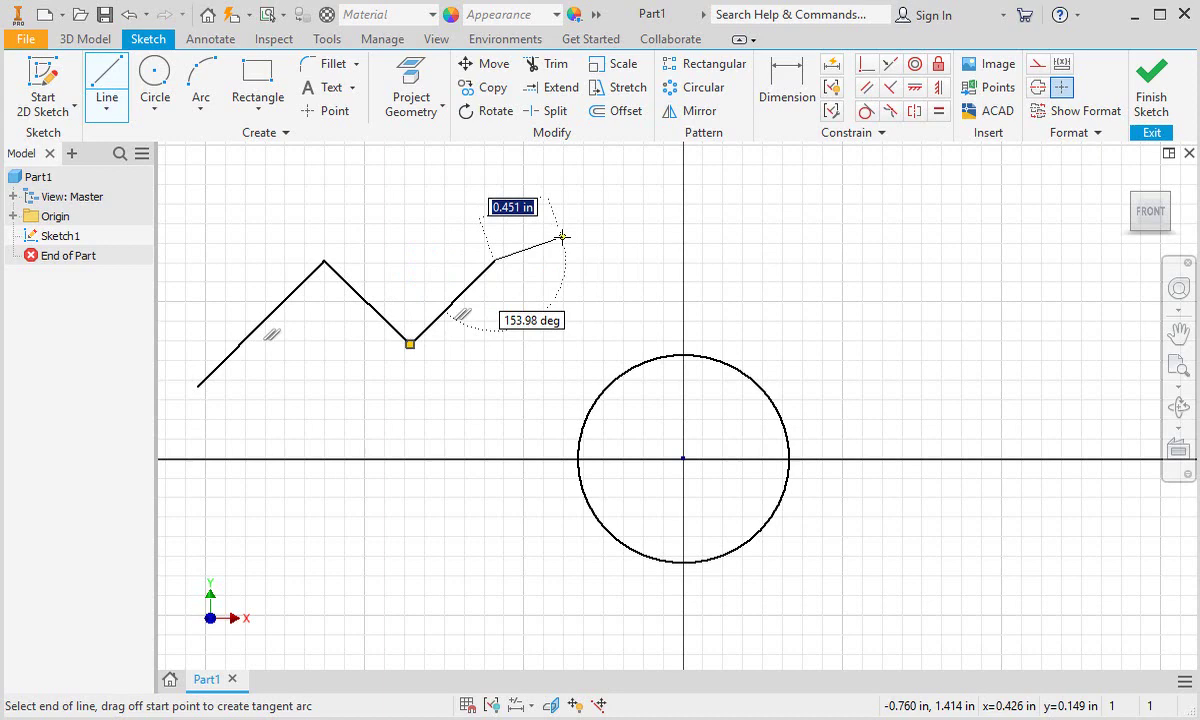
pyautogui.press('Escape')
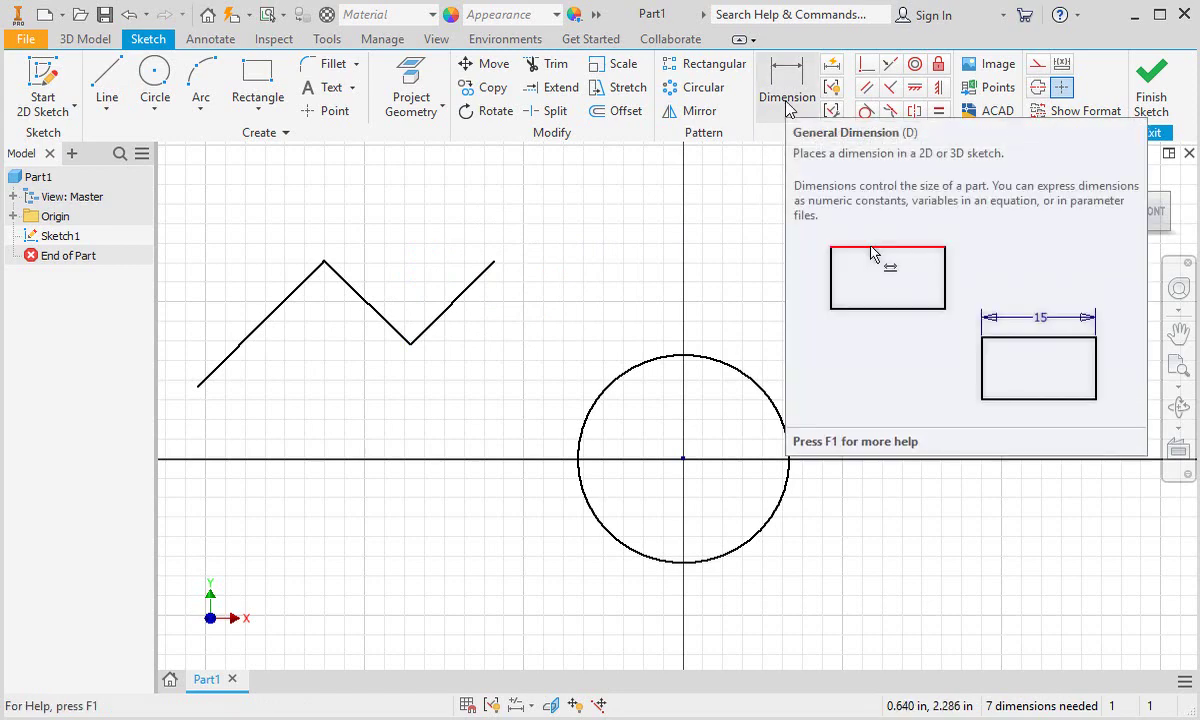
# Dimension the circle's diameter to .094 in
pyautogui.click(791, 109)
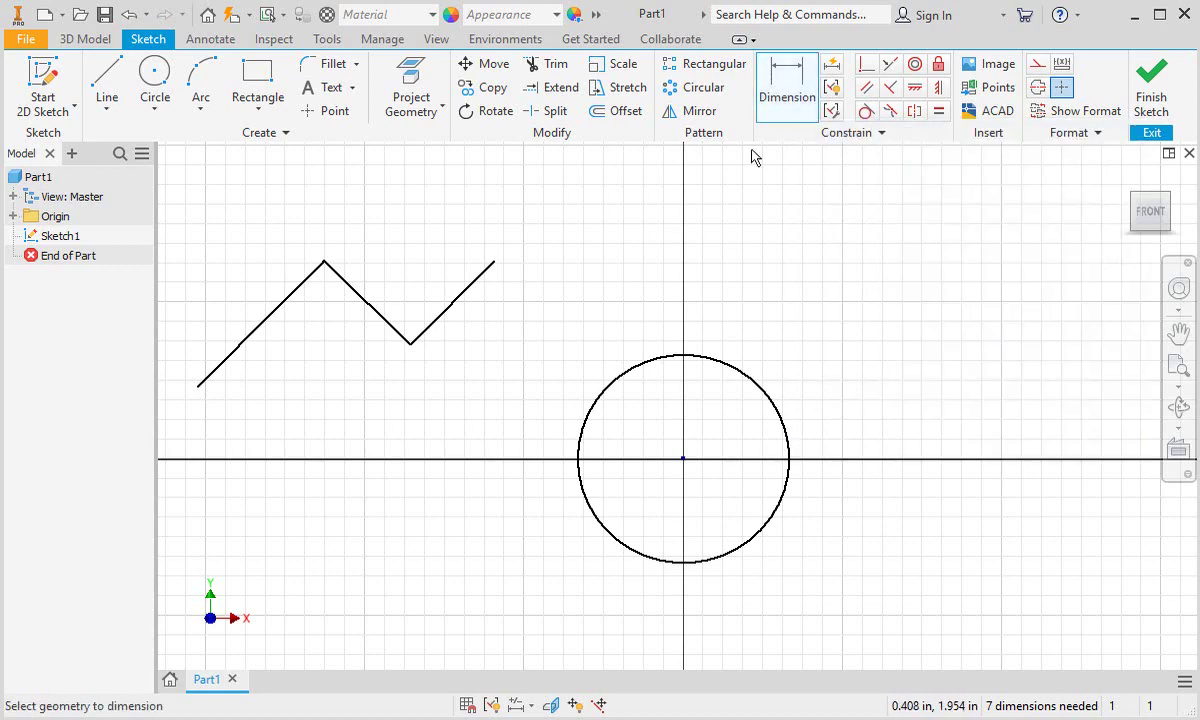
pyautogui.click(766, 403)
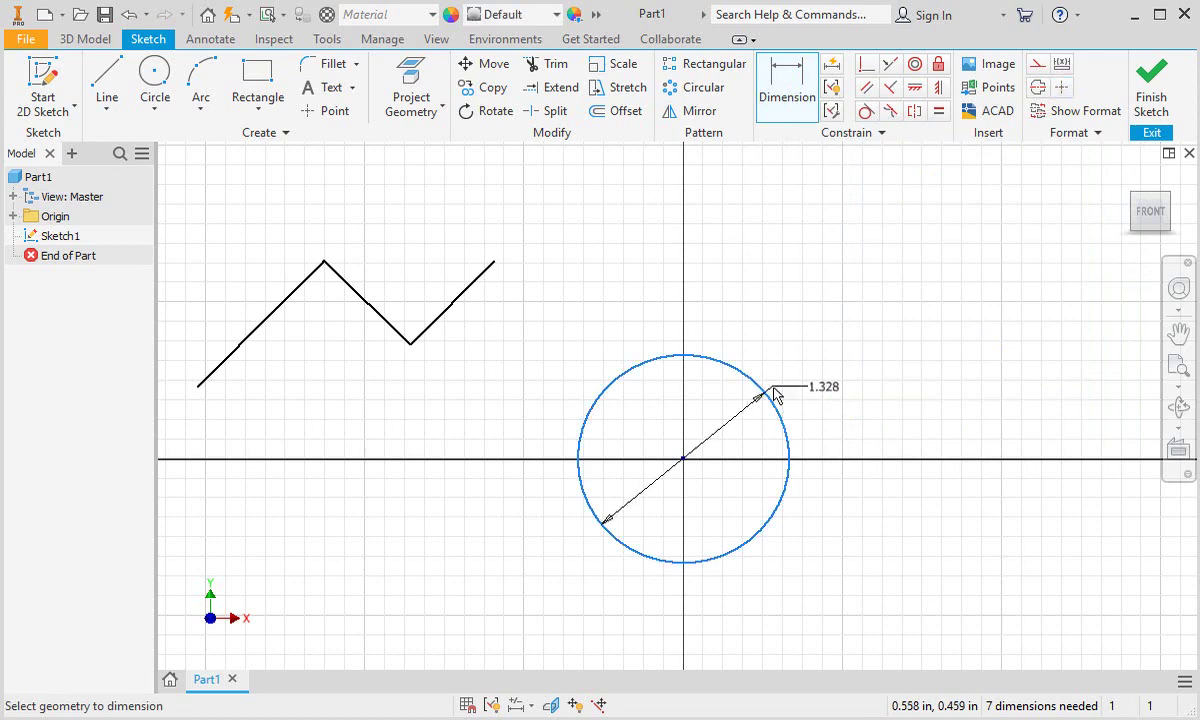
pyautogui.click(810, 334)
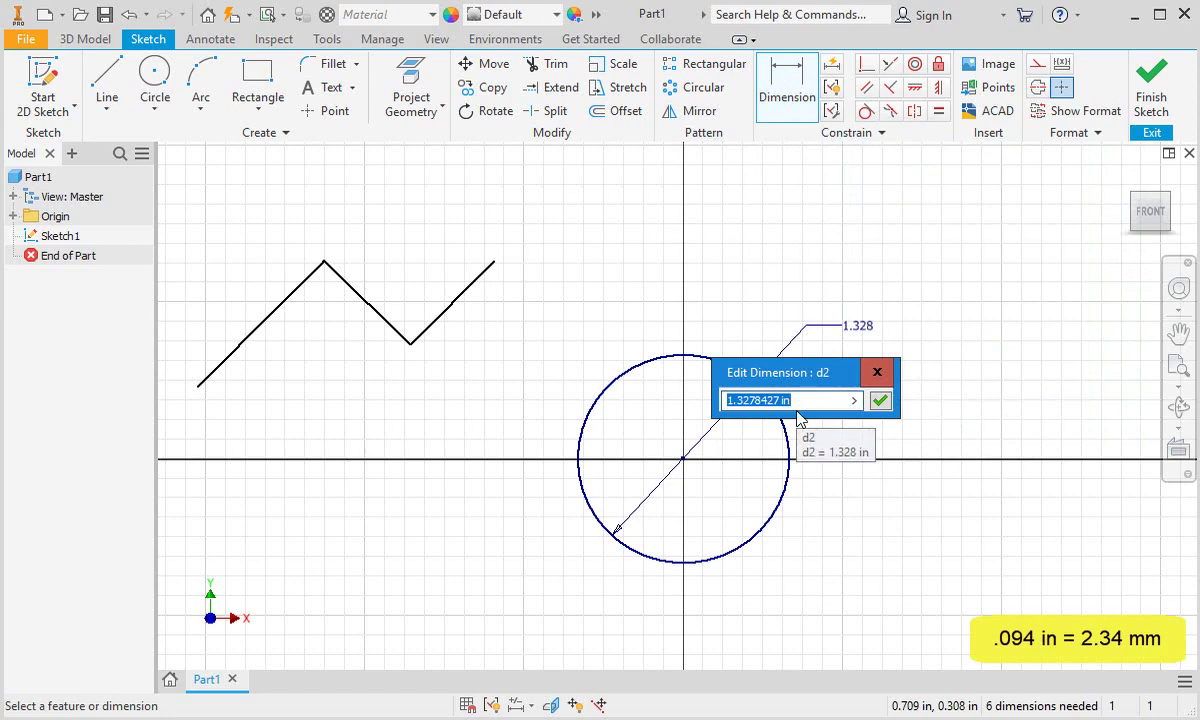
pyautogui.write('.094')
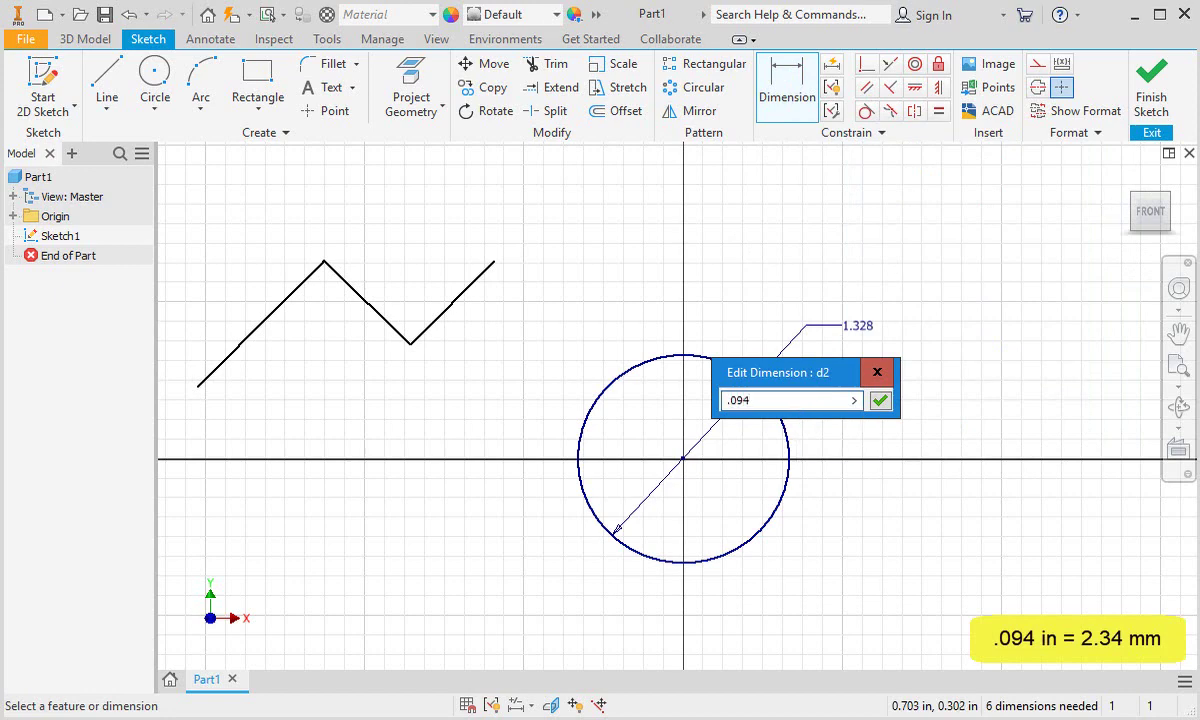
pyautogui.click(881, 401)
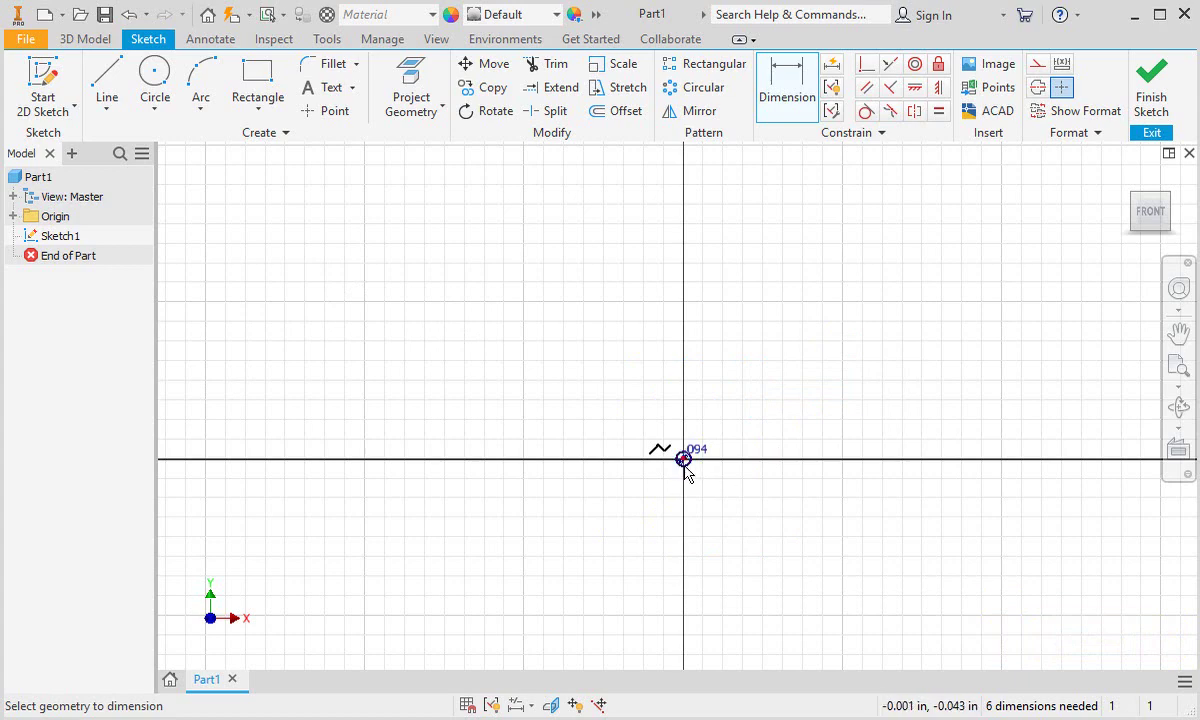
# Zoom in on the origin so the .094 in circle and the three-segment zigzag fill the view
pyautogui.scroll(3, 684, 470)
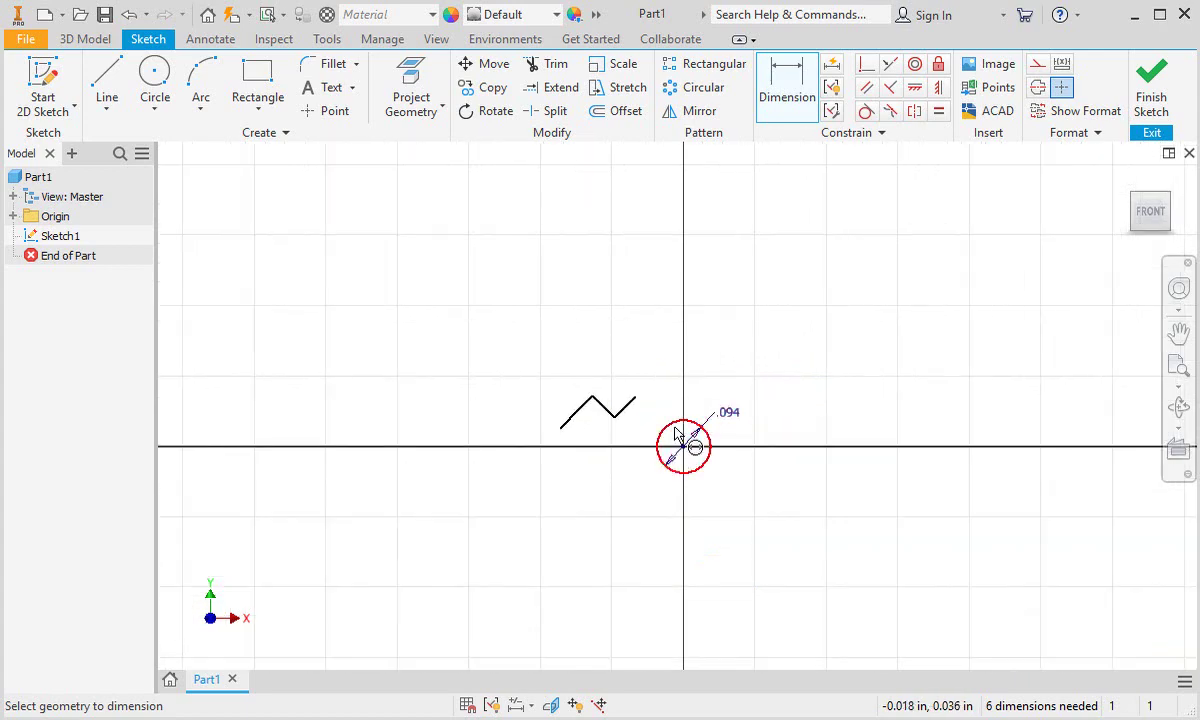
pyautogui.scroll(2, 686, 437)
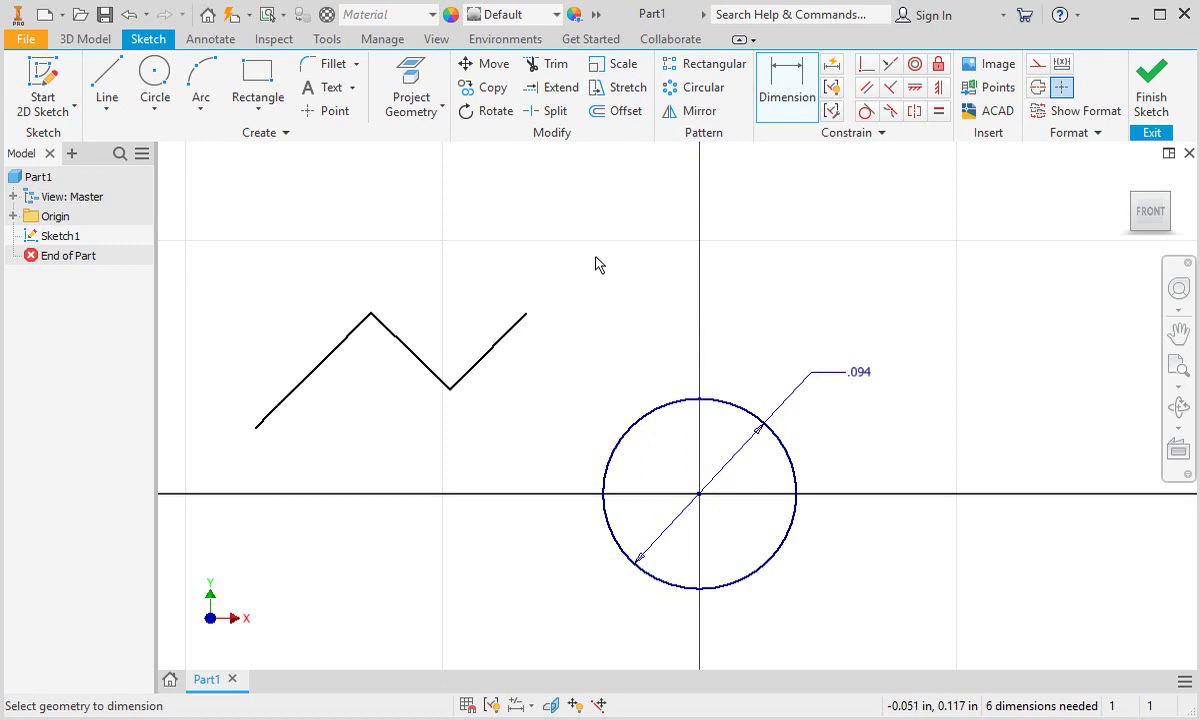
# Window-select all three zigzag lines and delete them, keeping only the .094 in circle
pyautogui.press('Escape')
pyautogui.moveTo(571, 276); pyautogui.dragTo(302, 416)
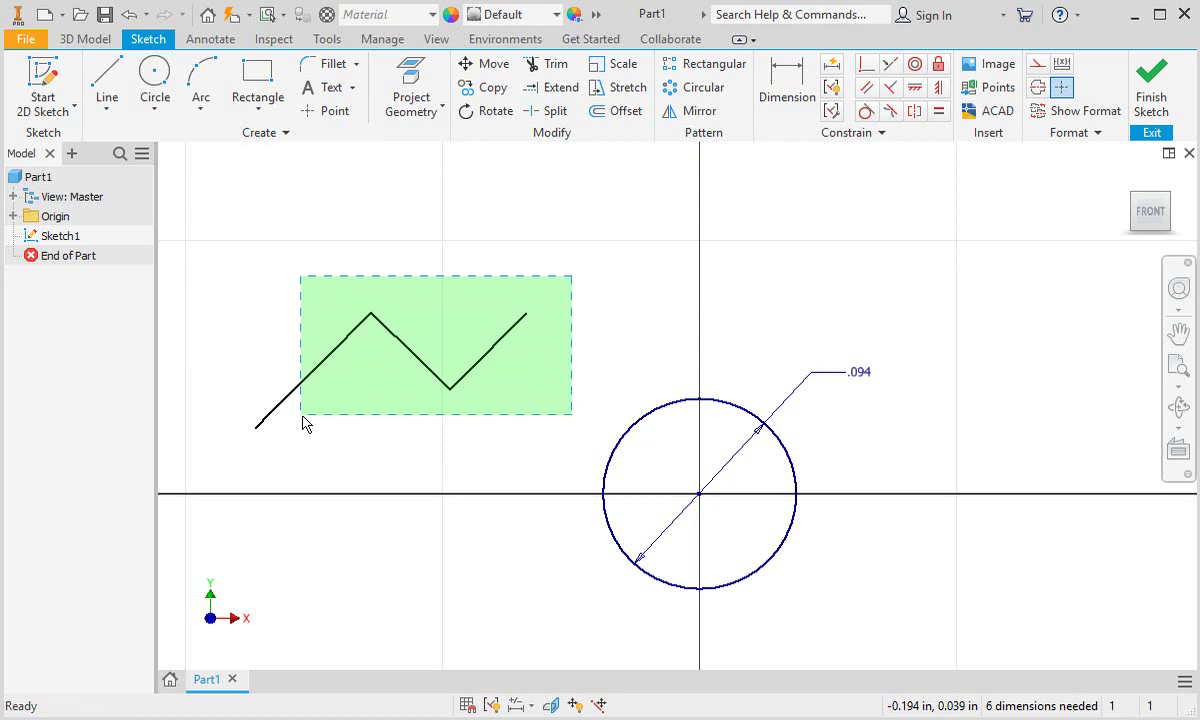
pyautogui.moveTo(302, 416); pyautogui.dragTo(302, 417)
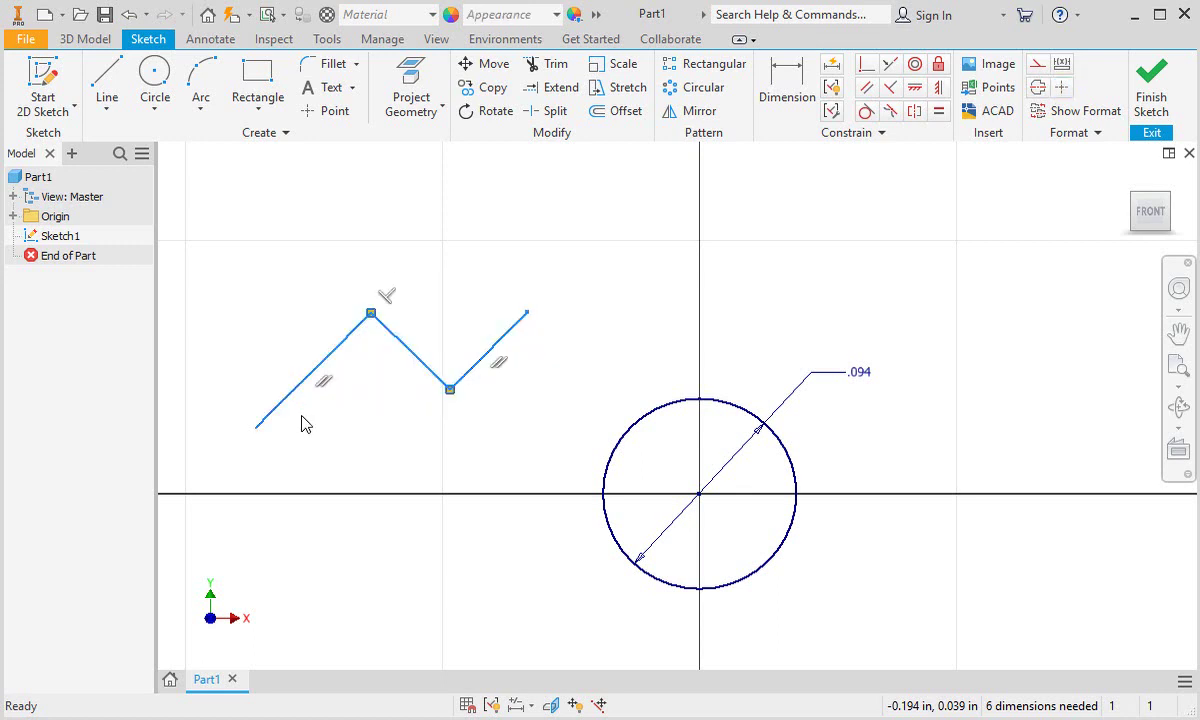
pyautogui.click(318, 428)
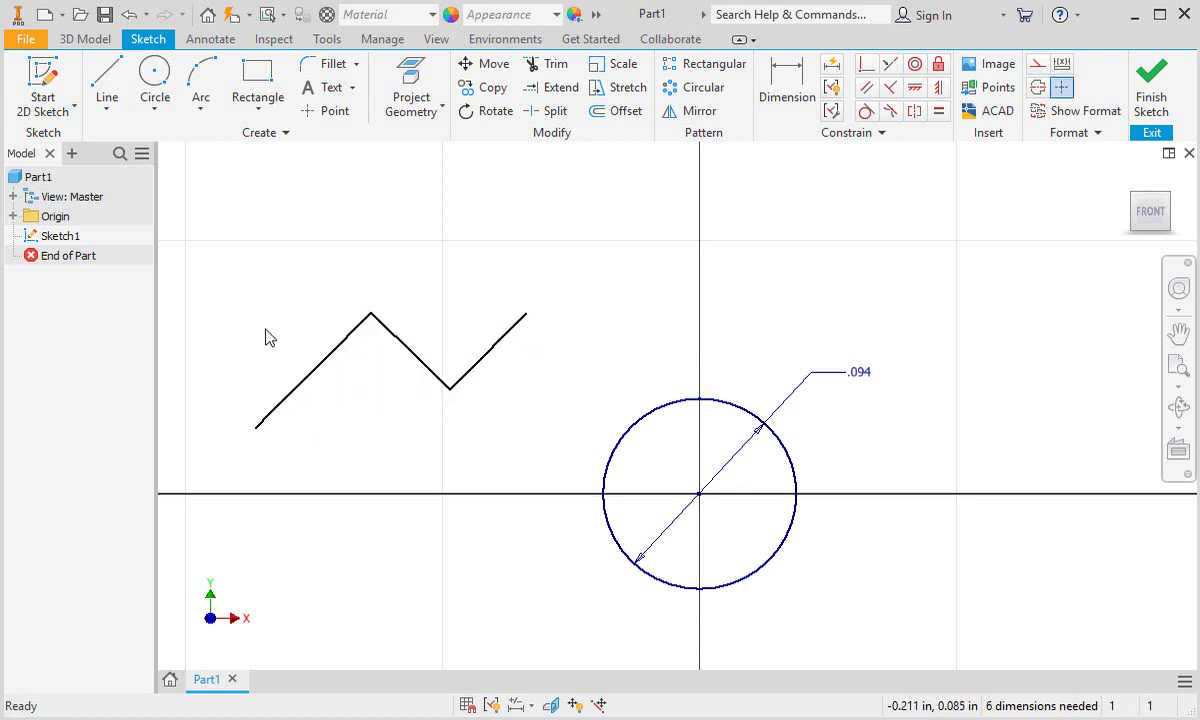
pyautogui.moveTo(270, 258); pyautogui.dragTo(590, 414)
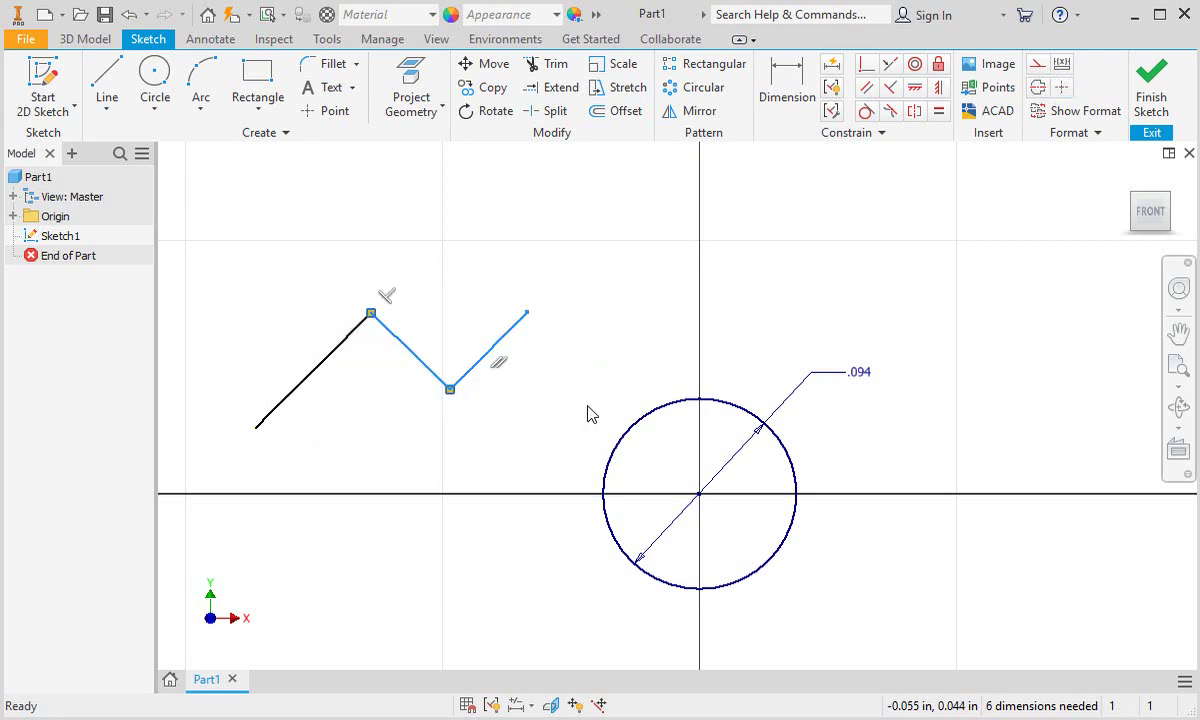
pyautogui.click(600, 370)
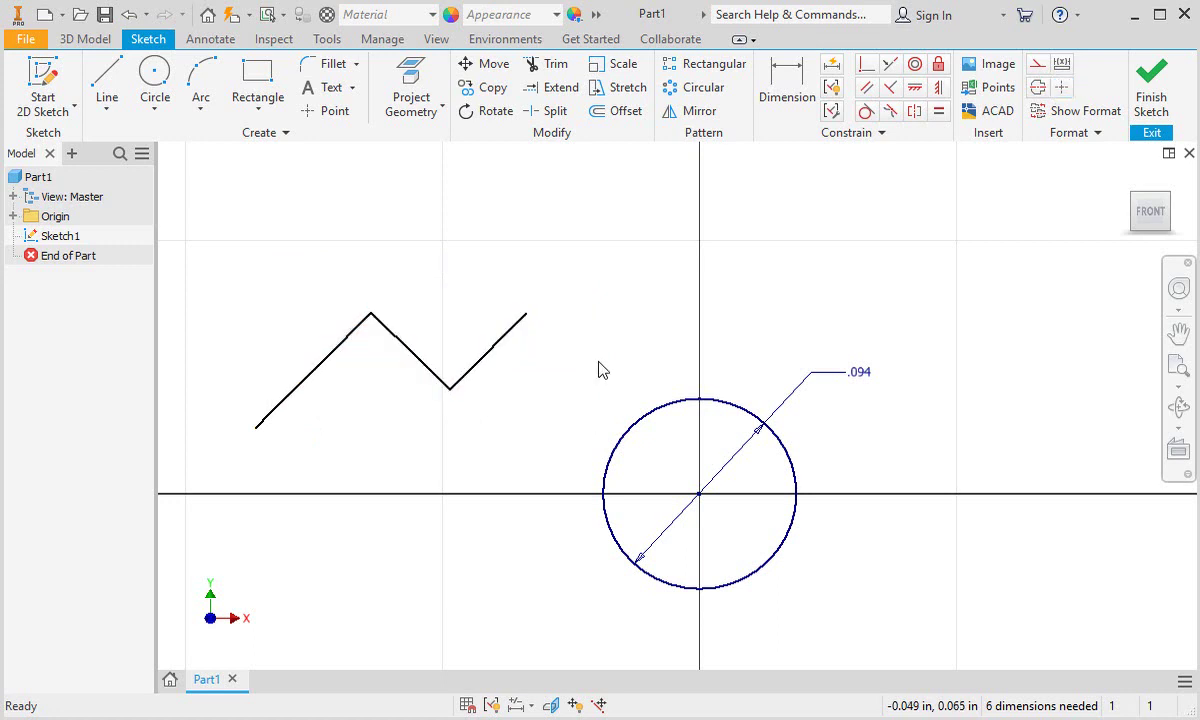
pyautogui.moveTo(213, 243); pyautogui.dragTo(713, 530)
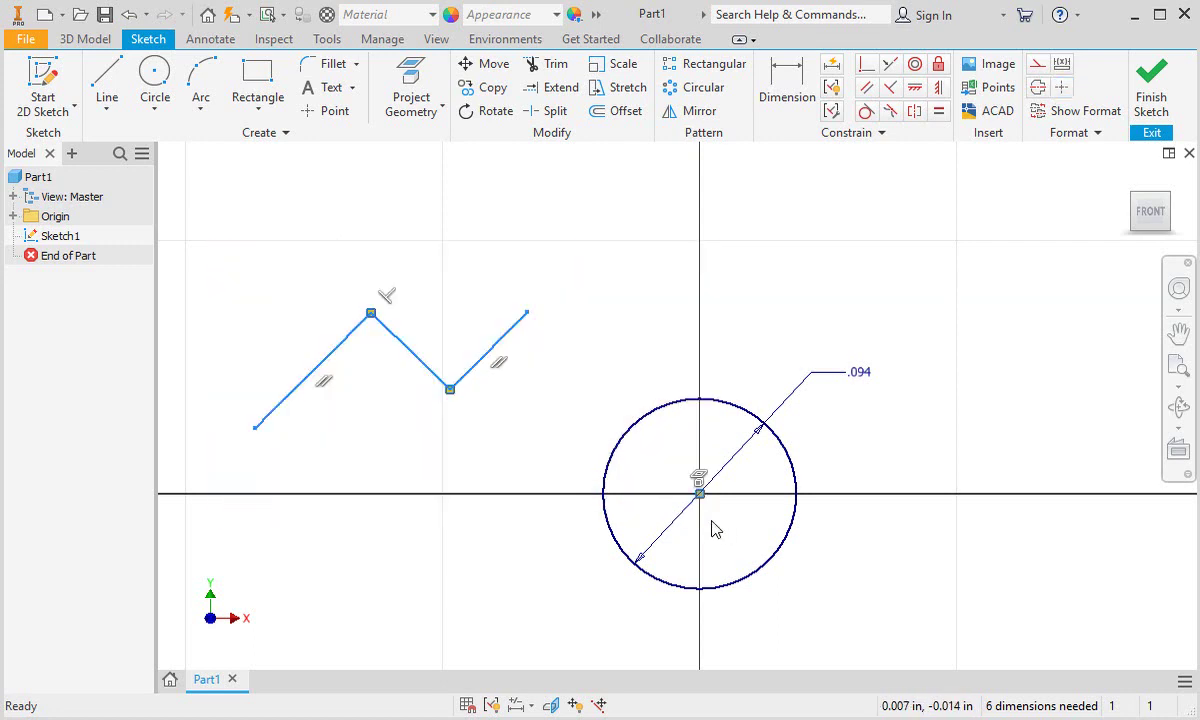
pyautogui.press('Delete')
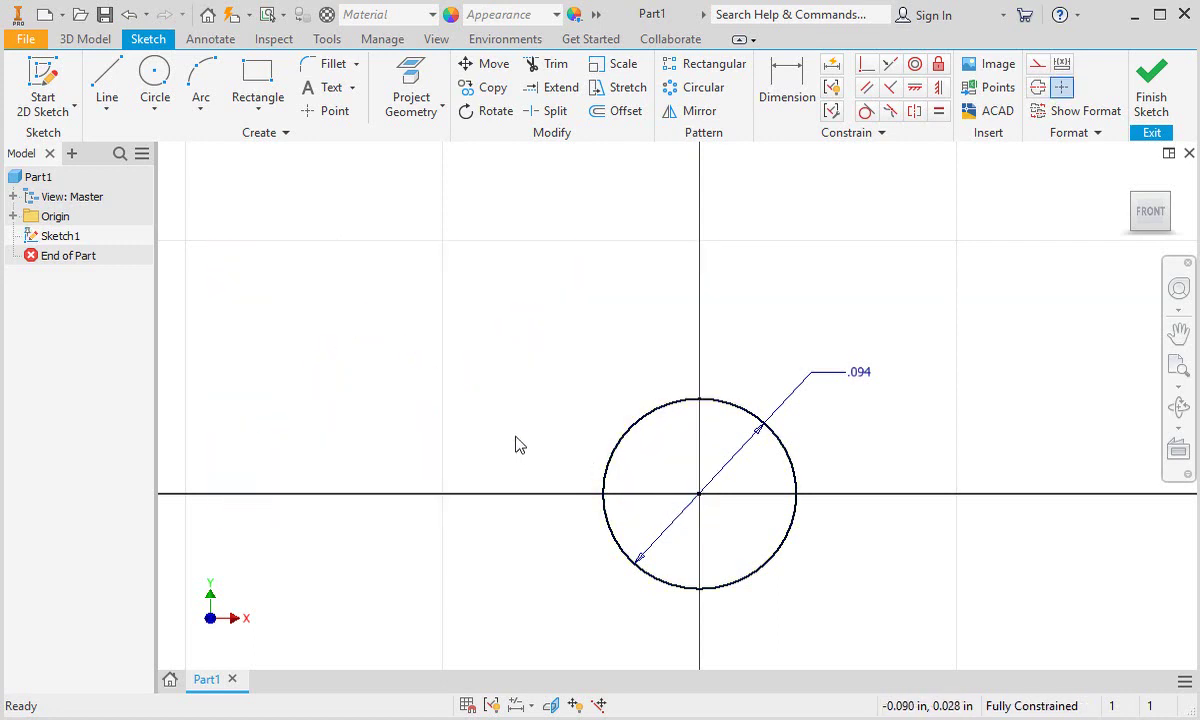